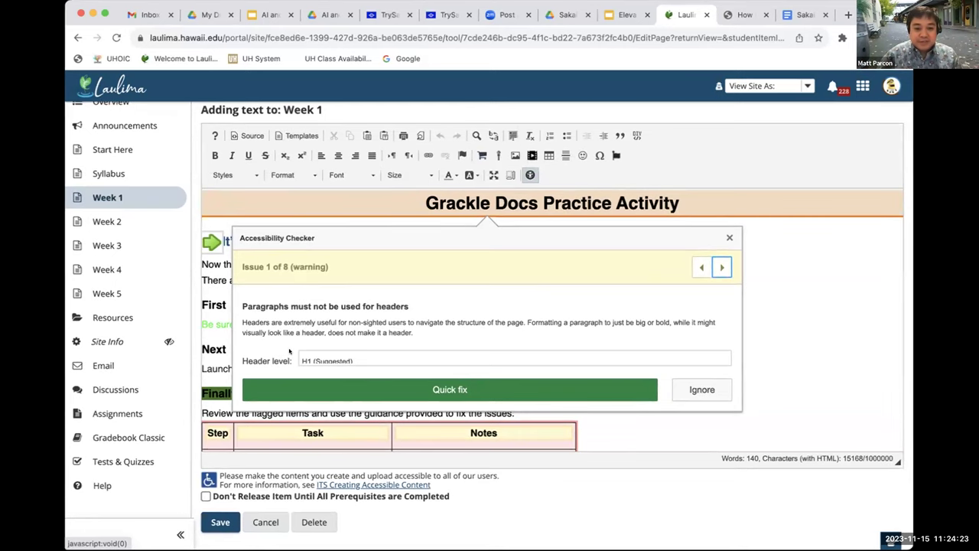
- Apply the suggested H1 header level to the "Grackle Docs Practice Activity" title with the Accessibility Checker's quick fix
left_click(363, 361)
left_click(357, 350)
scroll(354, 329, "down", 1)
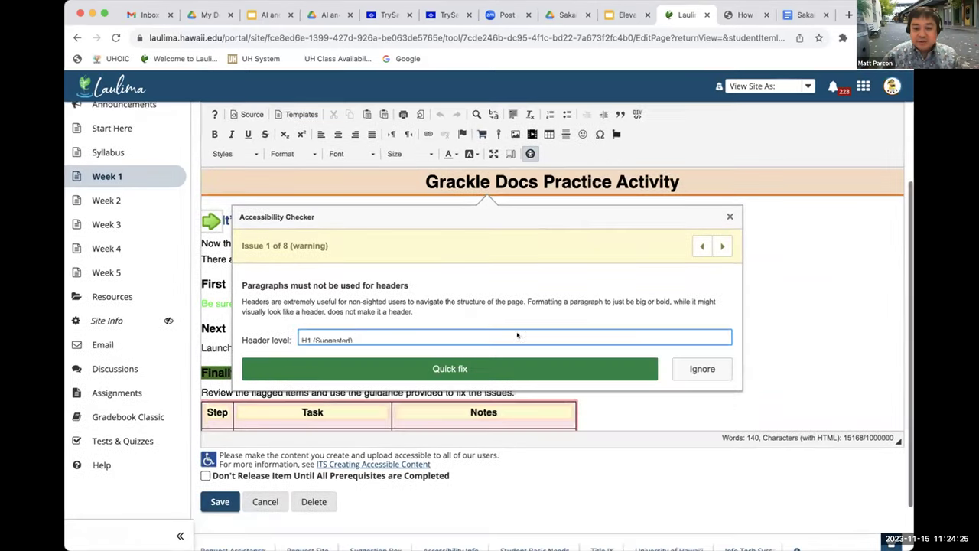
left_click(453, 364)
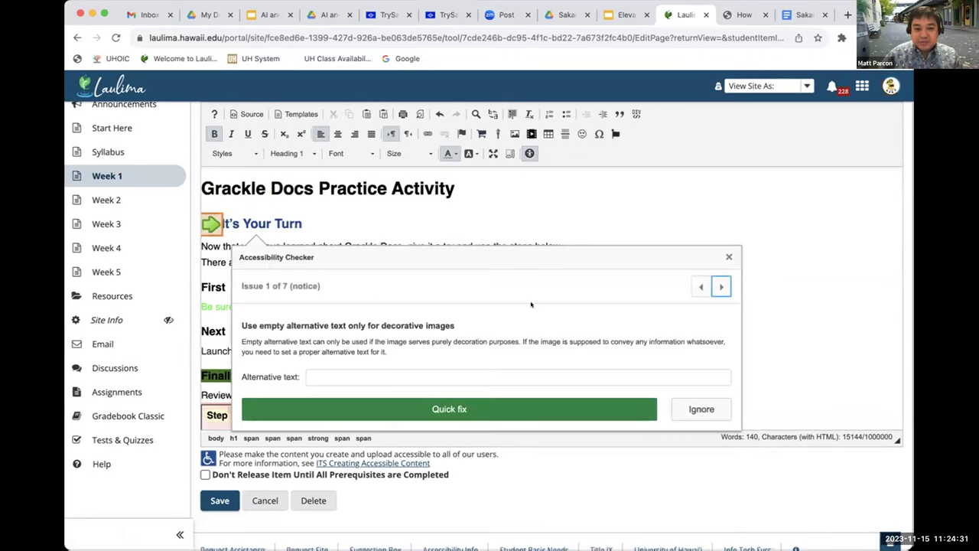
- Ignore the empty alternative text notice for the decorative green arrow image beside "It's Your Turn"
scroll(525, 295, "down", 1)
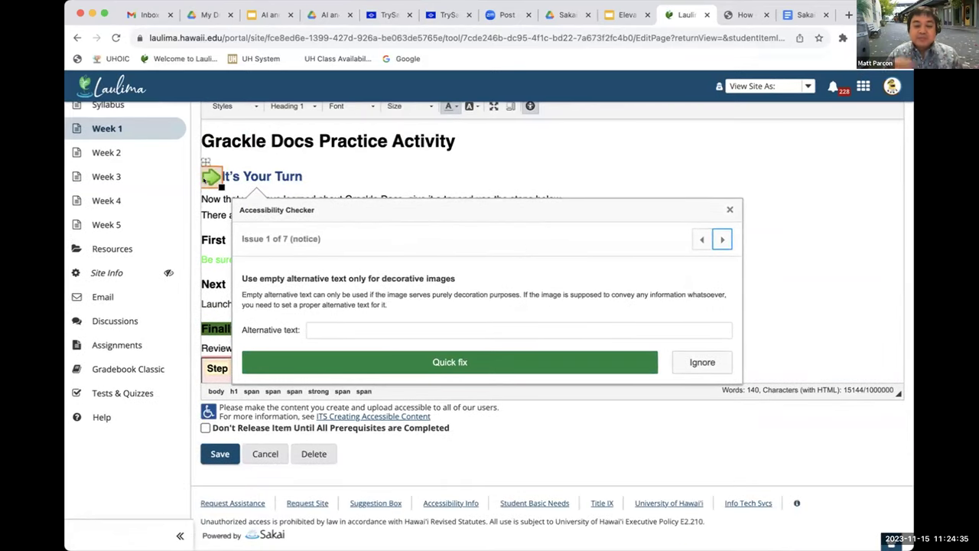
scroll(357, 285, "left", 1)
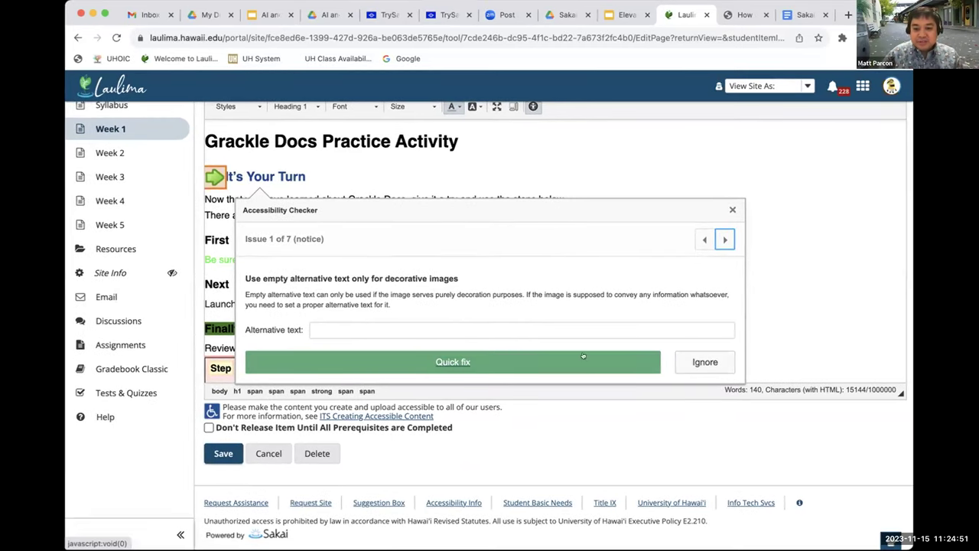
left_click(697, 361)
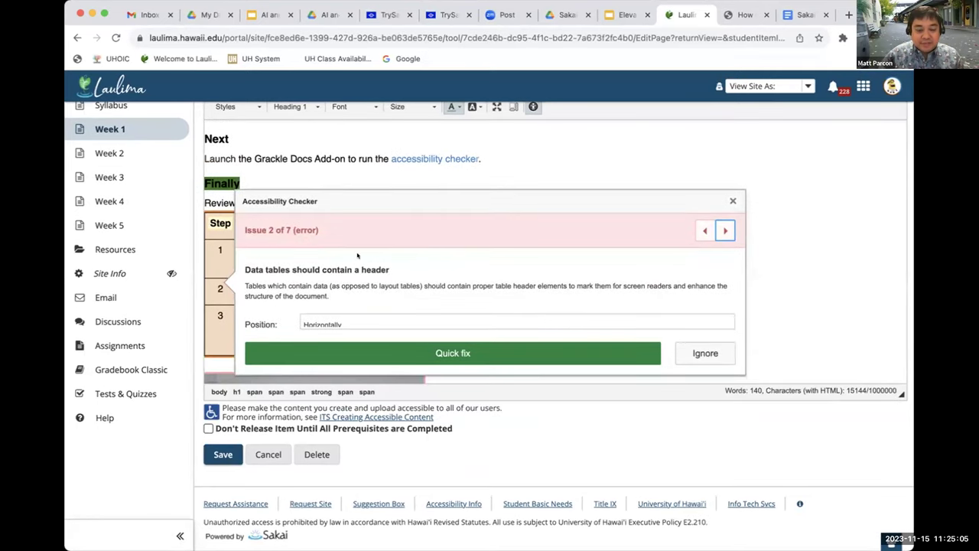
- Fix the missing header error on the Step/Task/Notes table using the Horizontally header position
scroll(298, 228, "down", 1)
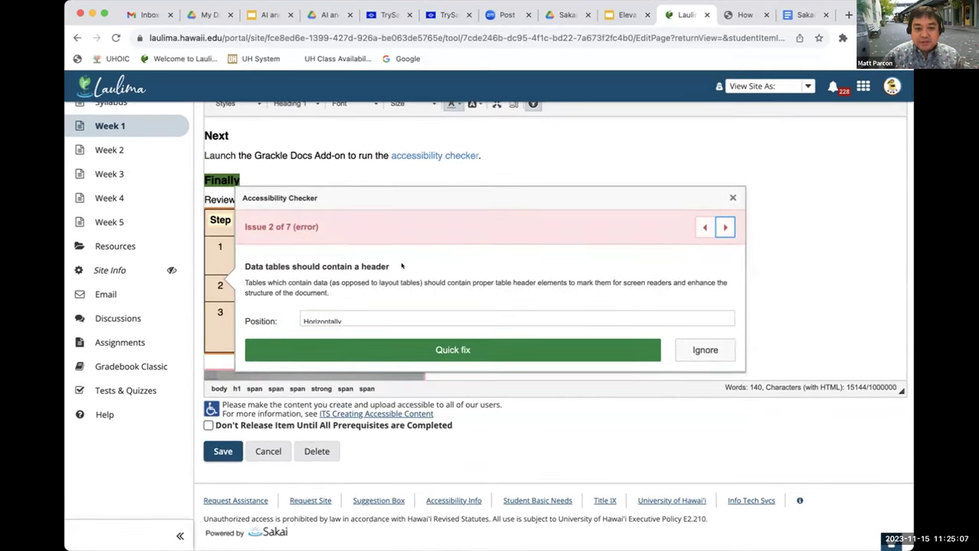
scroll(359, 260, "up", 1)
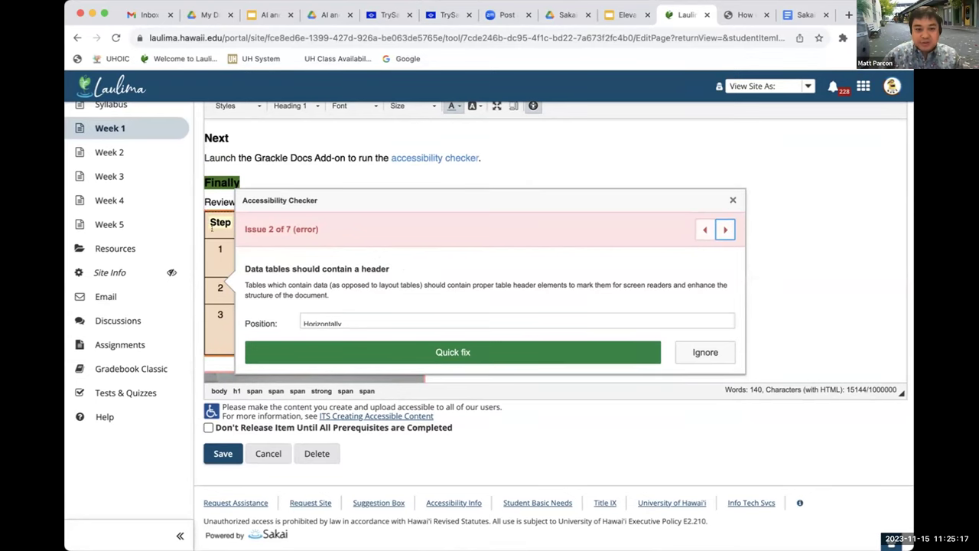
scroll(212, 227, "down", 1)
scroll(481, 284, "down", 1)
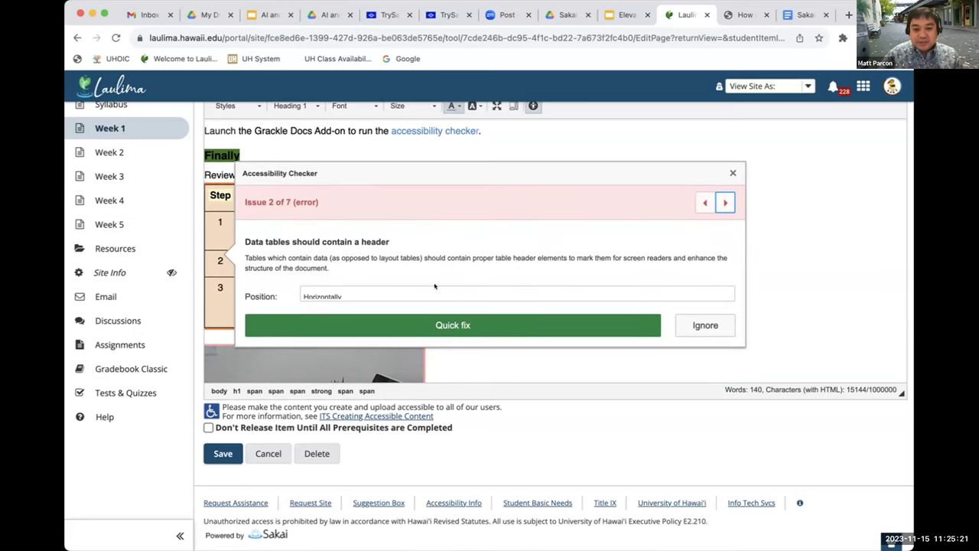
left_click(357, 295)
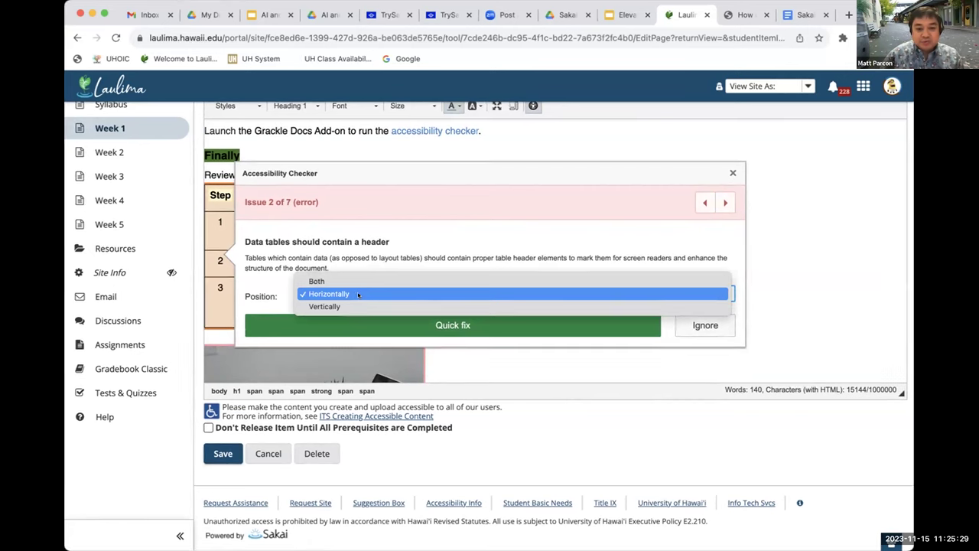
key("Down")
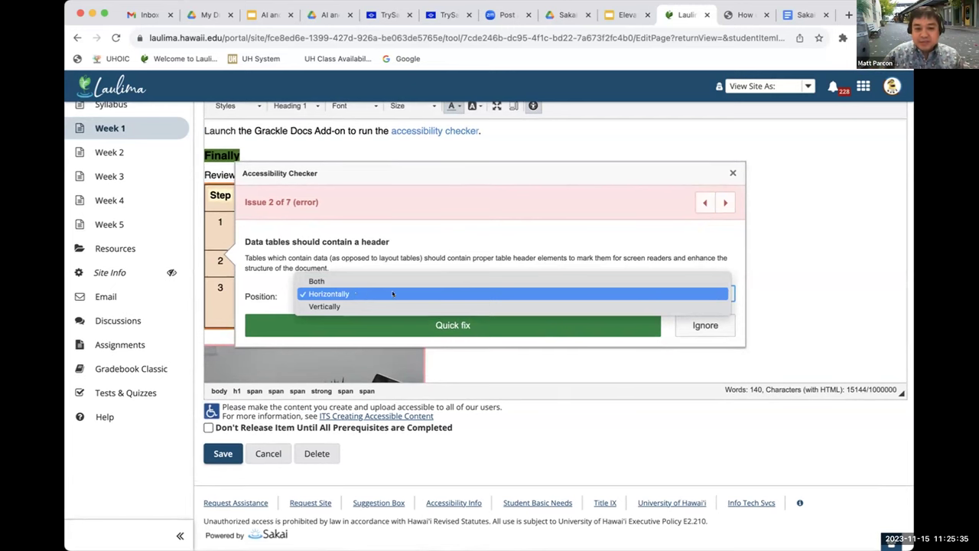
left_click(375, 295)
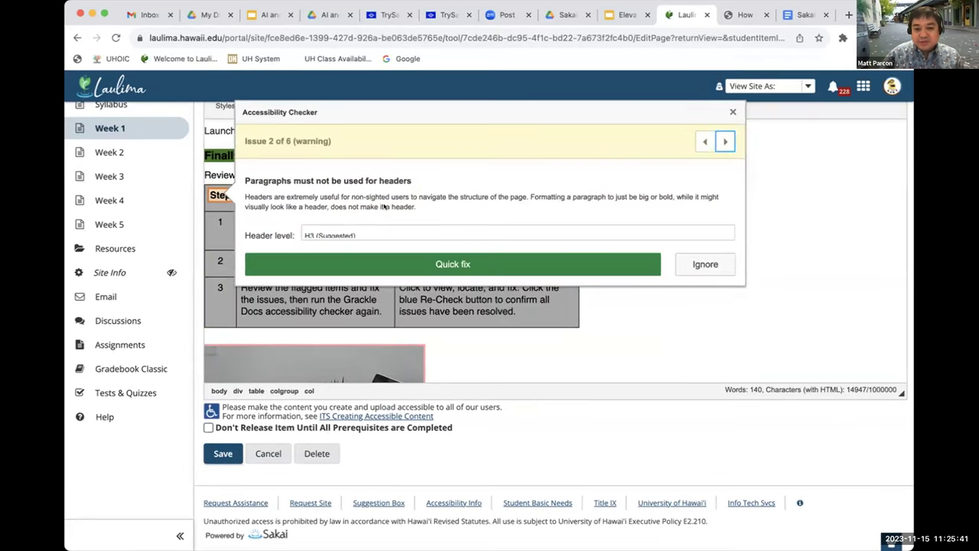
- Try the suggested H3 quick fix on the table's Step cell and skip past the Task and Notes paragraph-header warnings
left_click(447, 261)
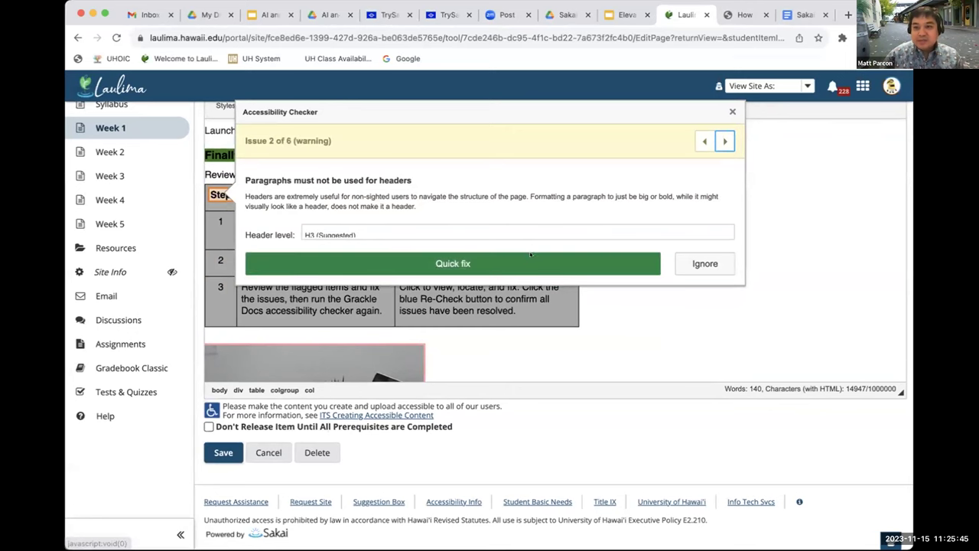
left_click(475, 263)
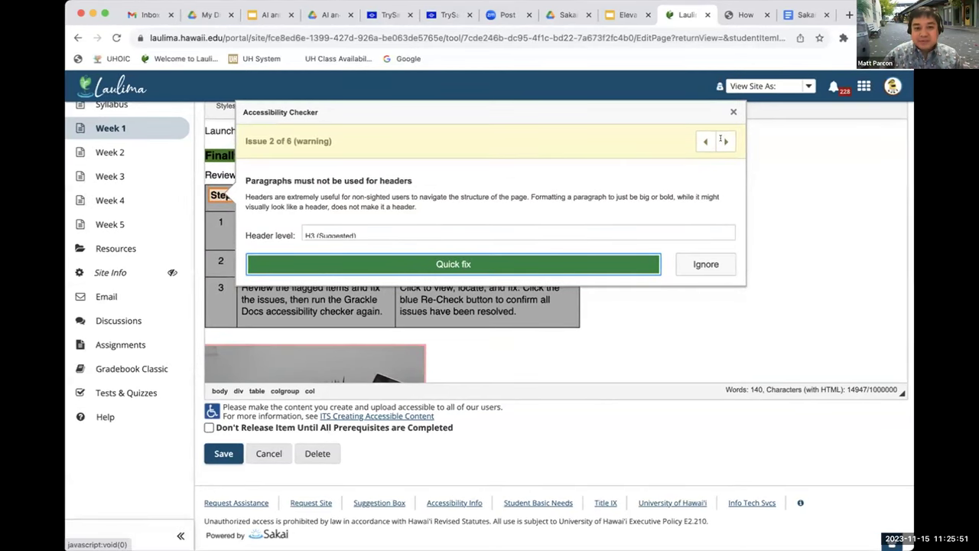
left_click(724, 141)
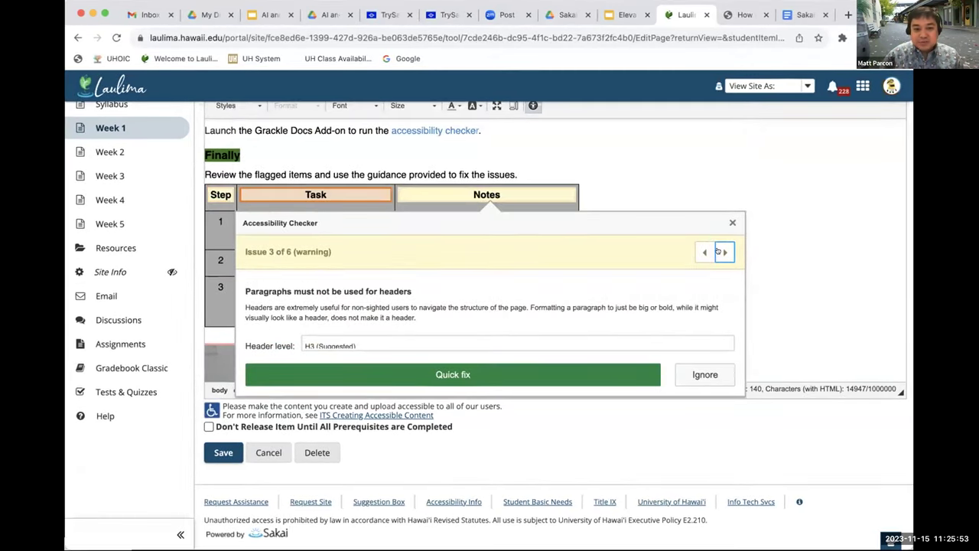
left_click(719, 252)
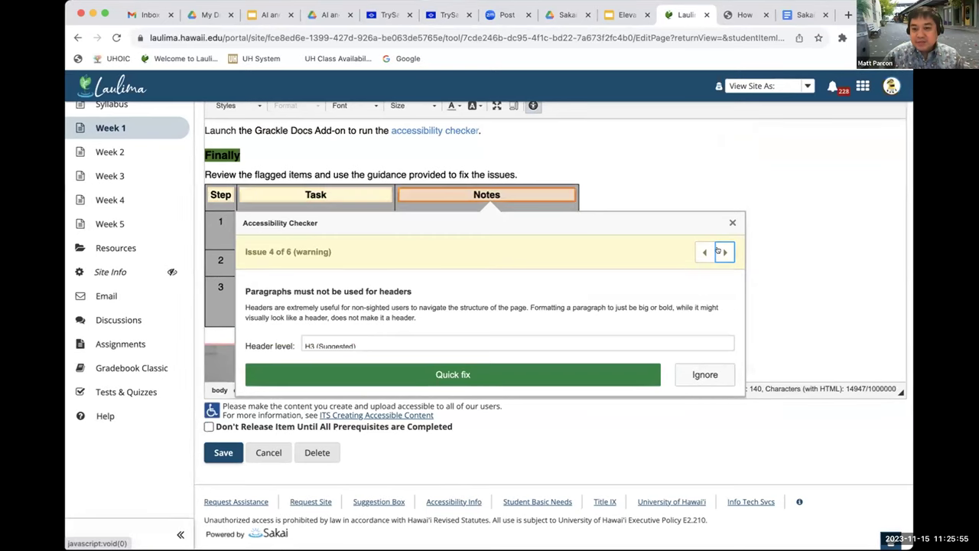
left_click(717, 251)
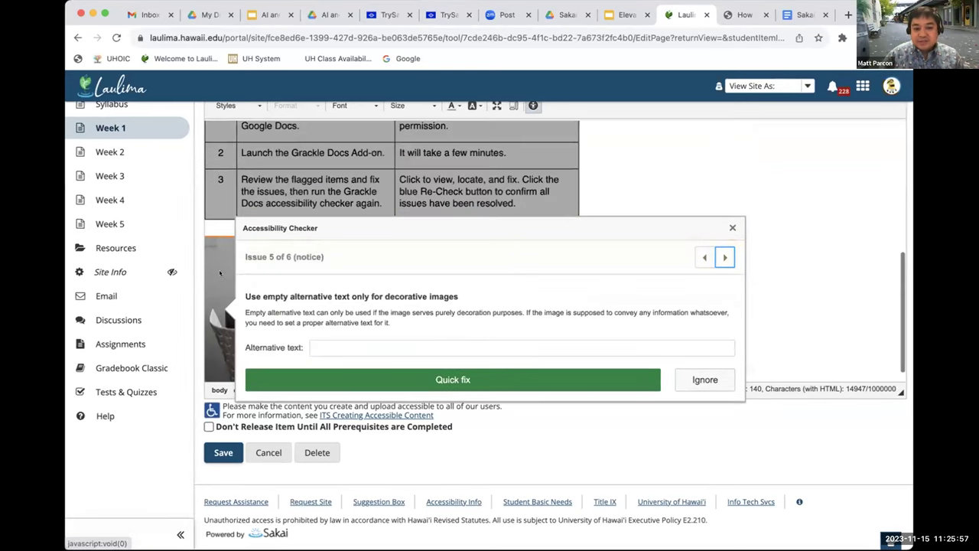
- Set the alternative text of the image below the table to "Empty desk with laptop." and close the Accessibility Checker
scroll(307, 256, "down", 1)
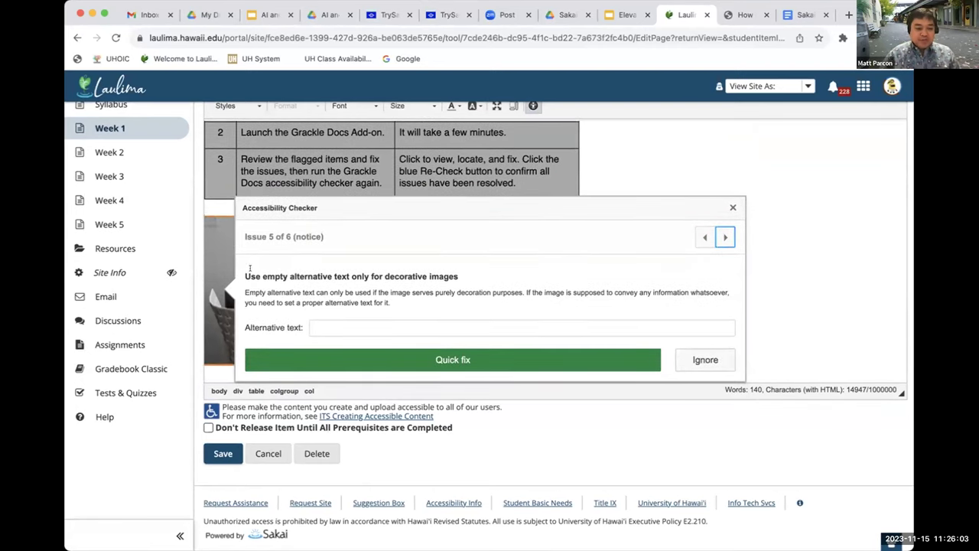
left_click(406, 320)
type("Empty desk with laptop")
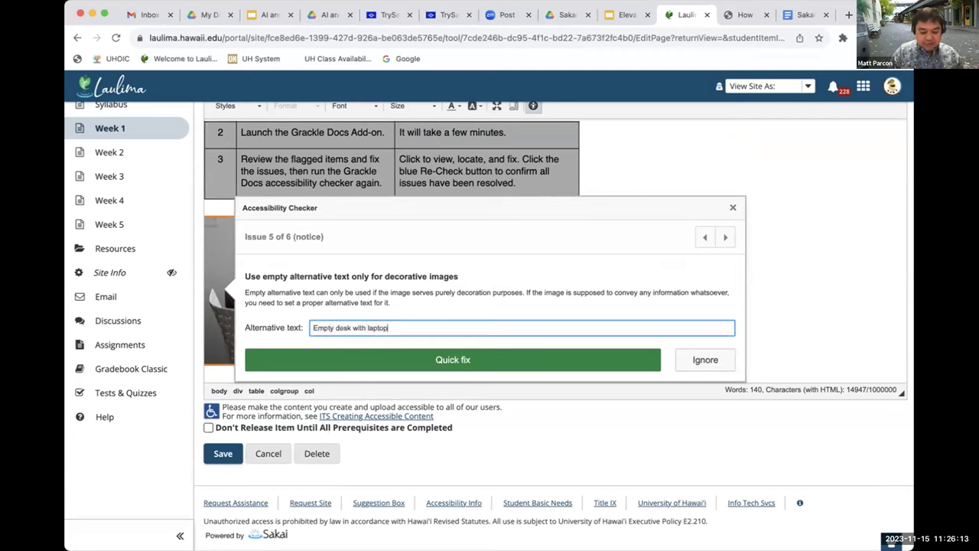
type("p")
key("BackSpace")
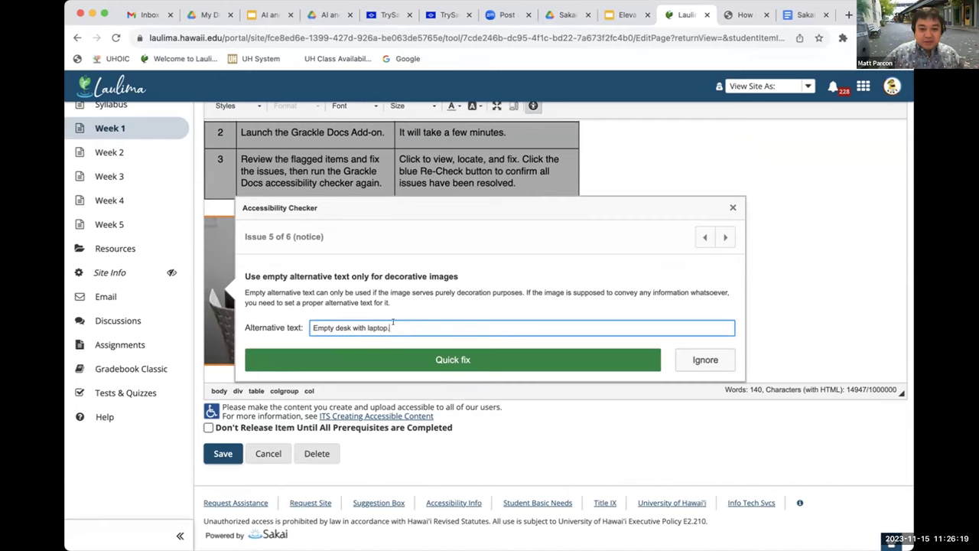
type(".")
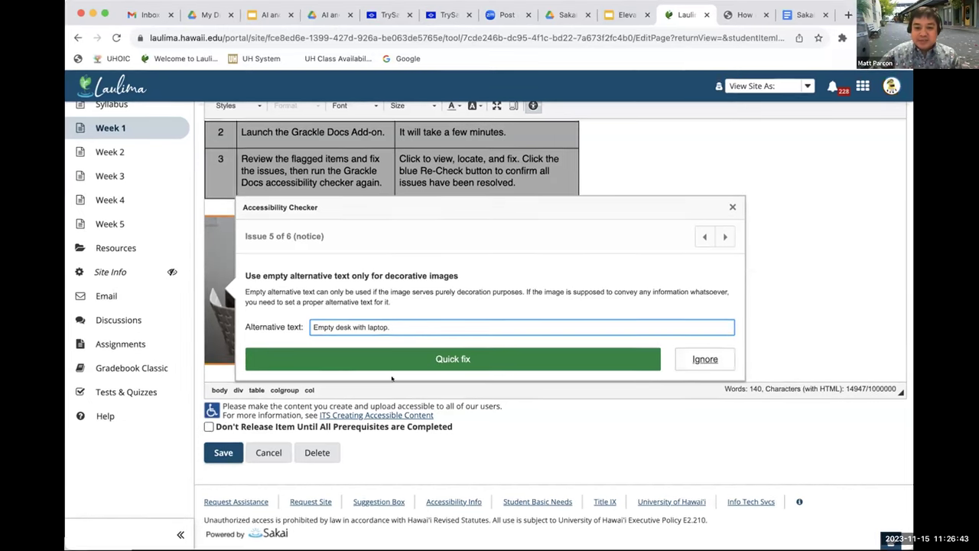
left_click(449, 360)
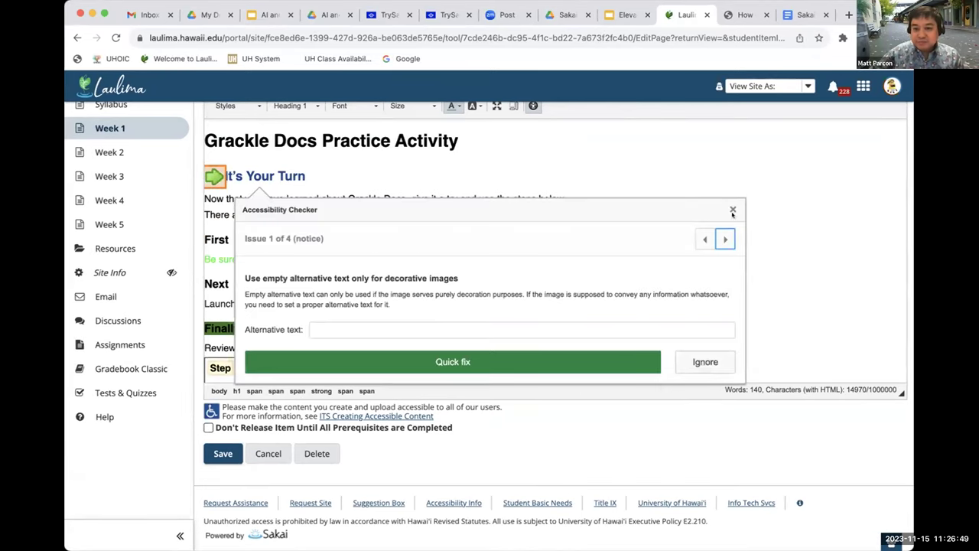
left_click(730, 209)
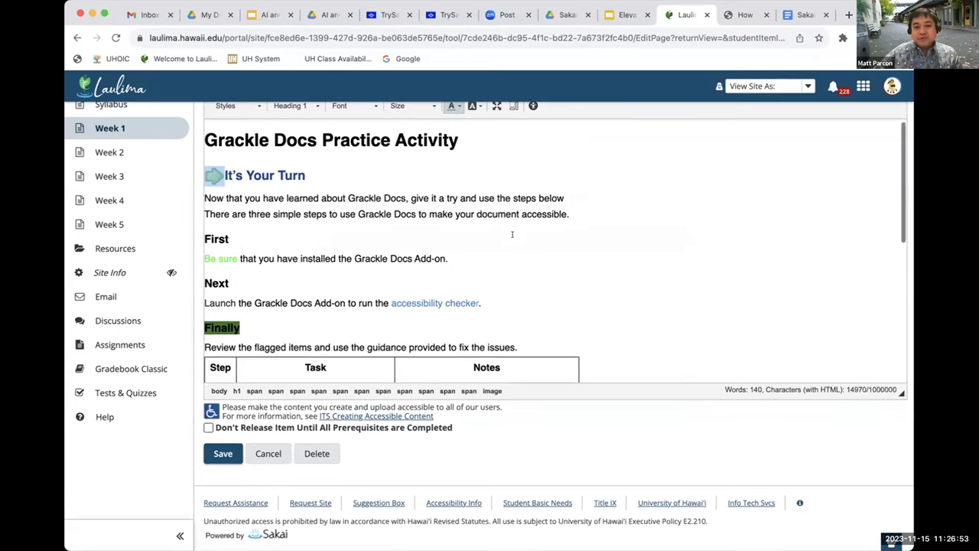
- Examine the corrected page's text and colours, including the light green "Be sure" wording under the First heading
scroll(513, 234, "down", 1)
scroll(508, 241, "up", 2)
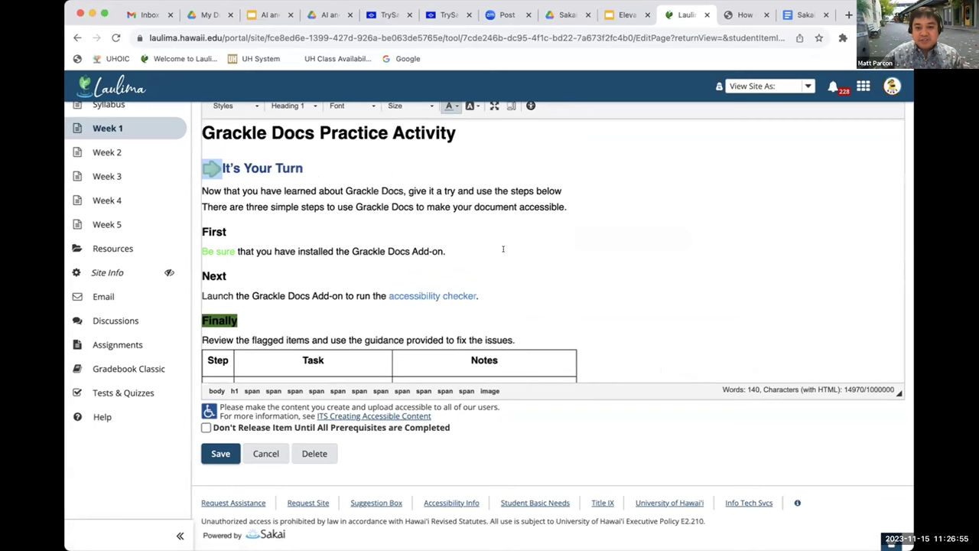
scroll(413, 256, "down", 1)
scroll(410, 251, "up", 1)
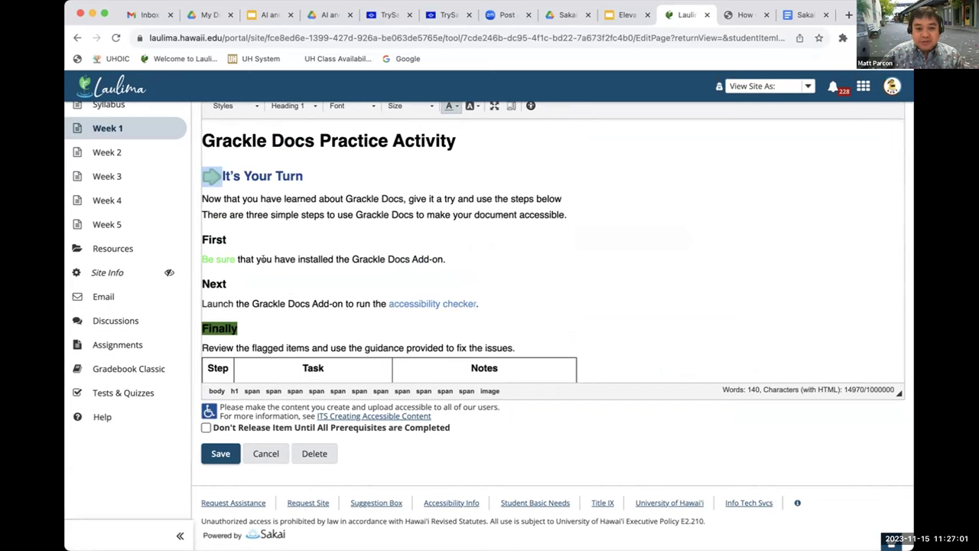
left_click_drag(236, 258, 202, 259)
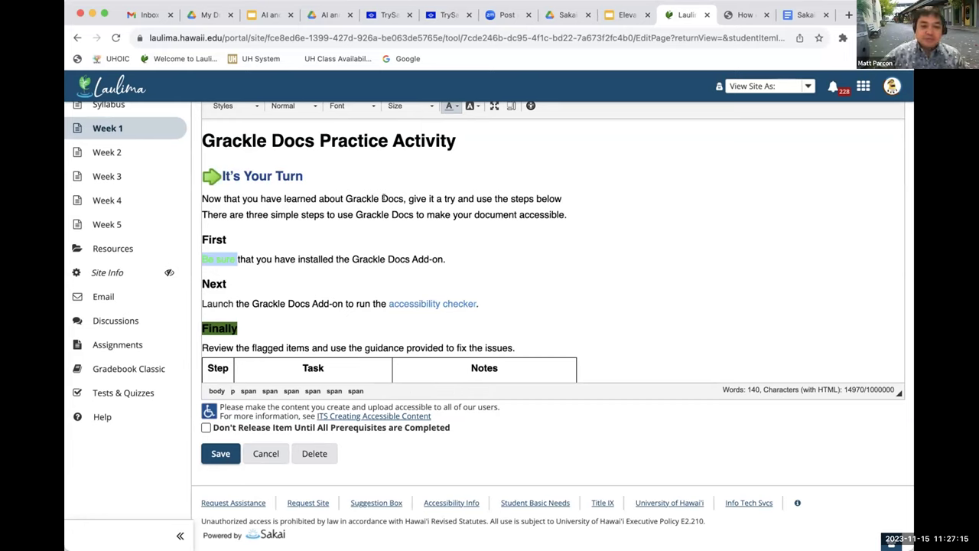
left_click(238, 259)
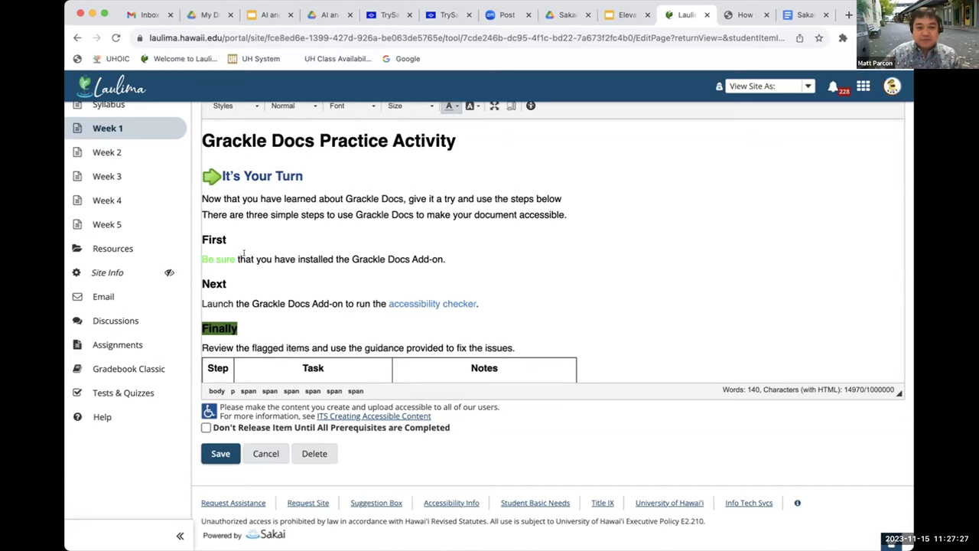
scroll(229, 253, "down", 1)
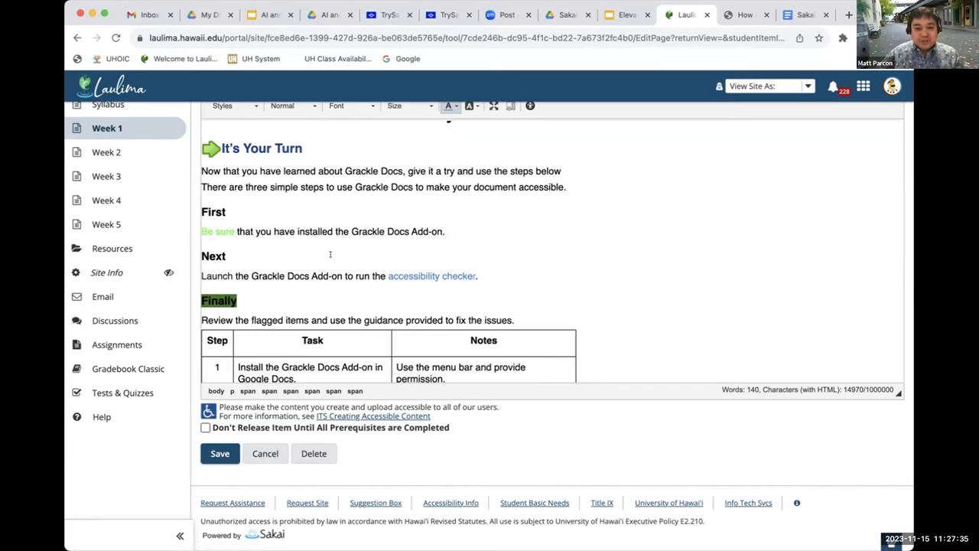
scroll(352, 276, "up", 1)
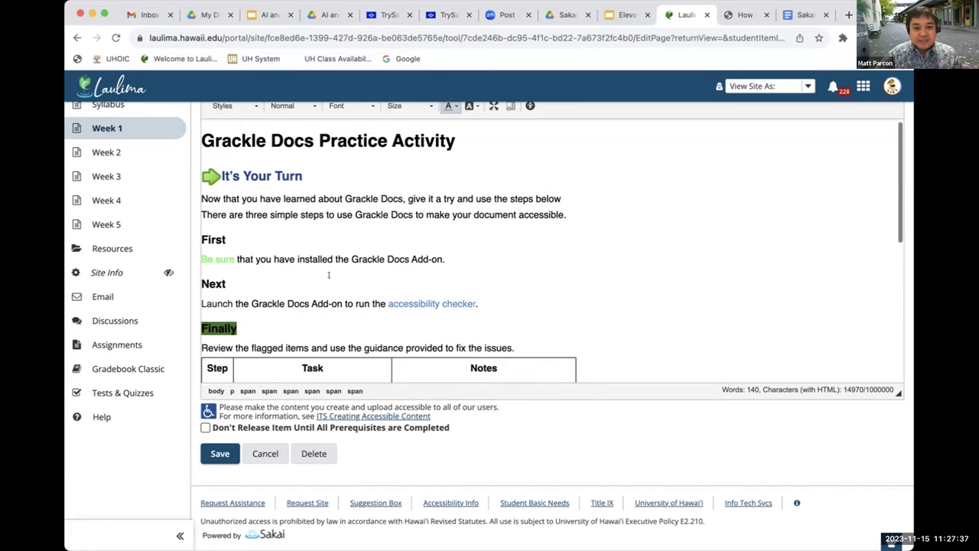
scroll(329, 275, "up", 2)
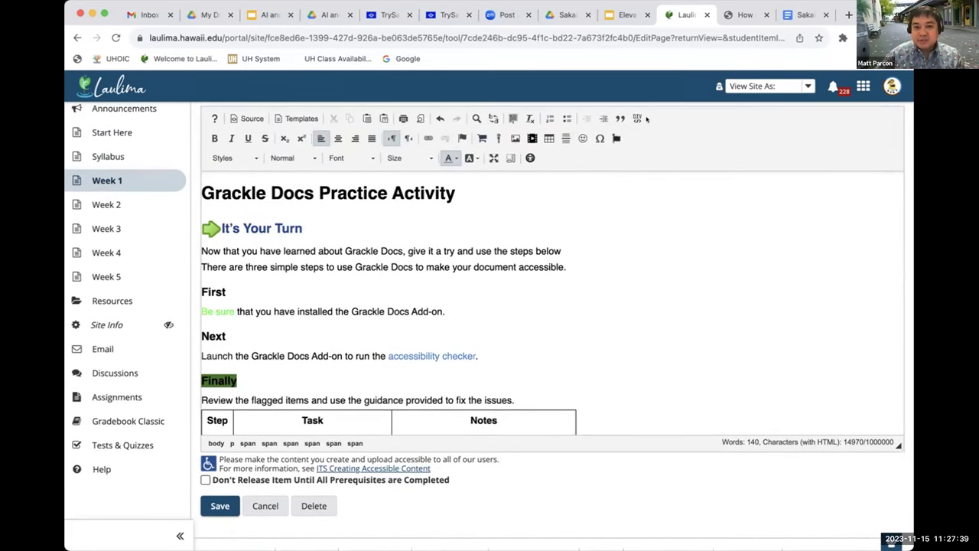